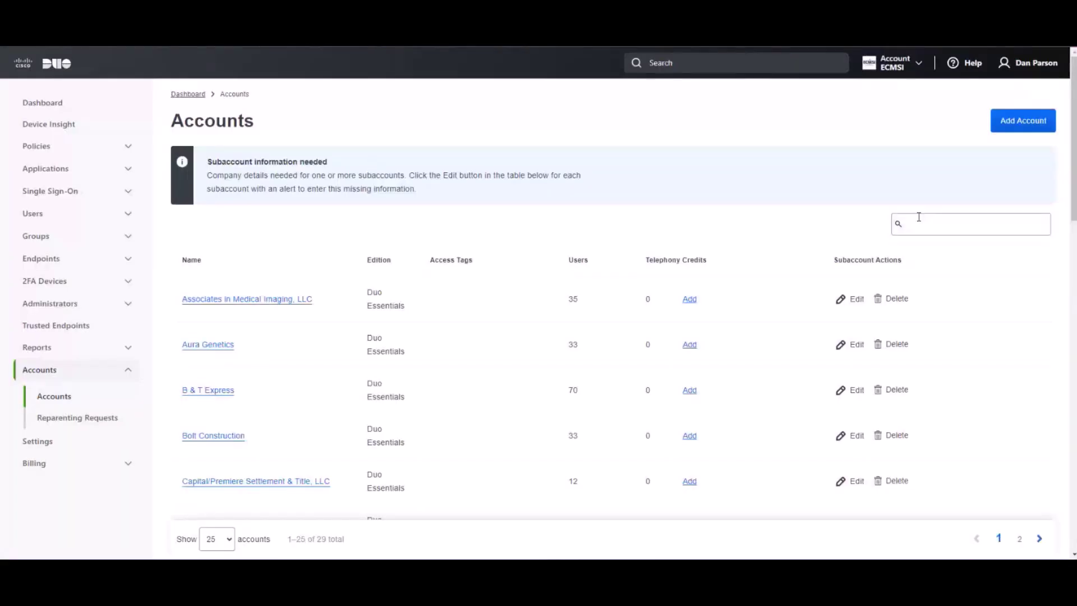
- Search the Duo subaccounts list for 'xy' to check for an existing child account
{"action": "left_click", "coordinate": [919, 217]}
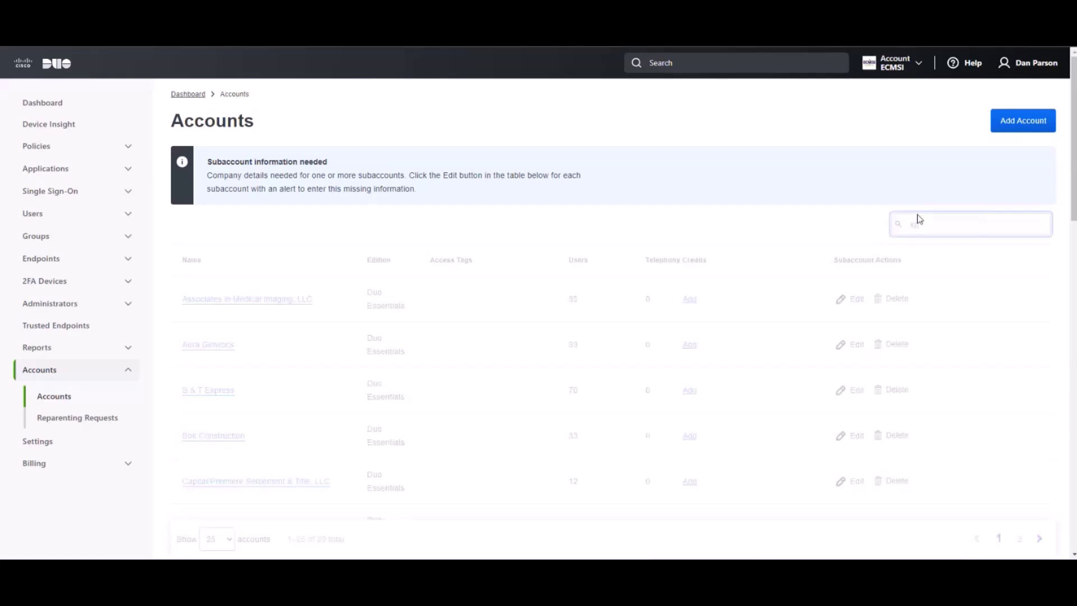
{"action": "type", "text": "xy"}
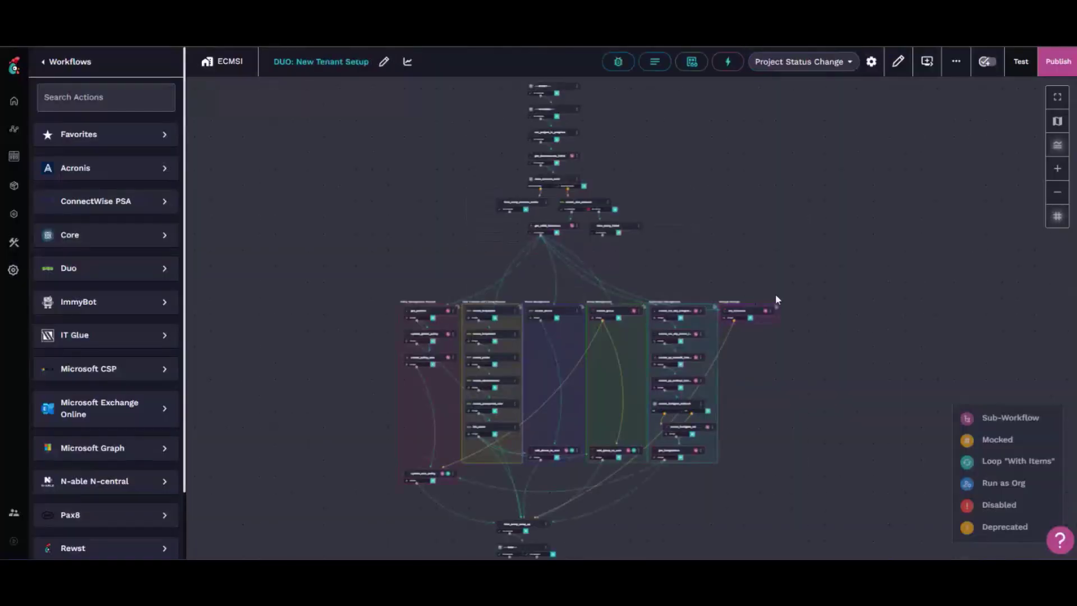
- Pan the canvas to the get_child_hostname branches and show the workflow's Project Status Change trigger
{"action": "scroll", "coordinate": [754, 416], "scroll_direction": "up", "scroll_amount": 5}
{"action": "left_click_drag", "start_coordinate": [500, 113], "coordinate": [843, 171]}
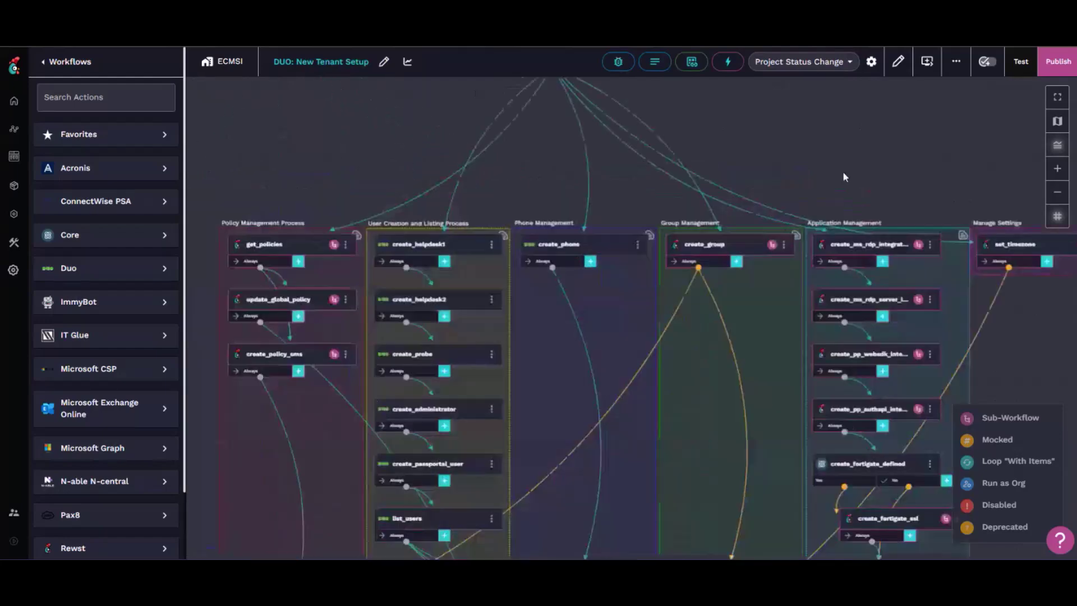
{"action": "left_click_drag", "start_coordinate": [385, 154], "coordinate": [391, 267]}
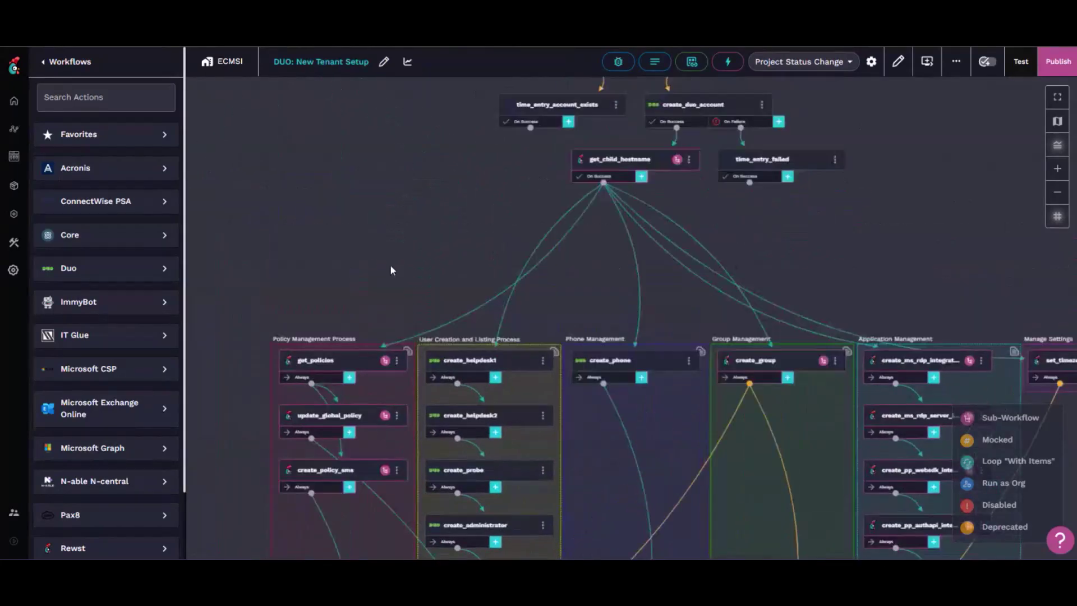
{"action": "left_click", "coordinate": [728, 63]}
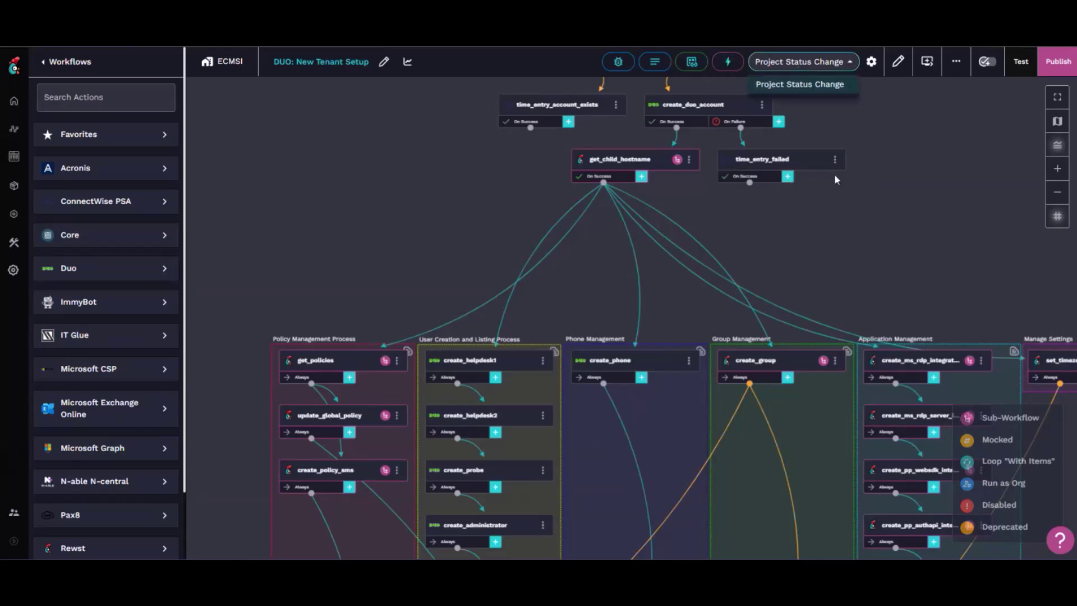
{"action": "left_click", "coordinate": [867, 66]}
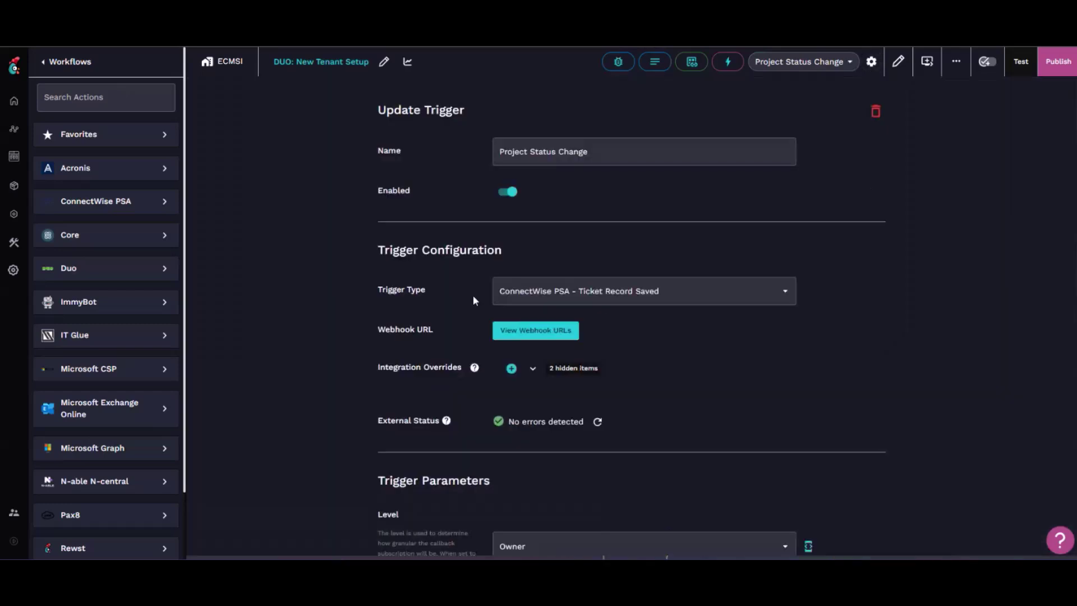
{"action": "scroll", "coordinate": [681, 418], "scroll_direction": "down", "scroll_amount": 7}
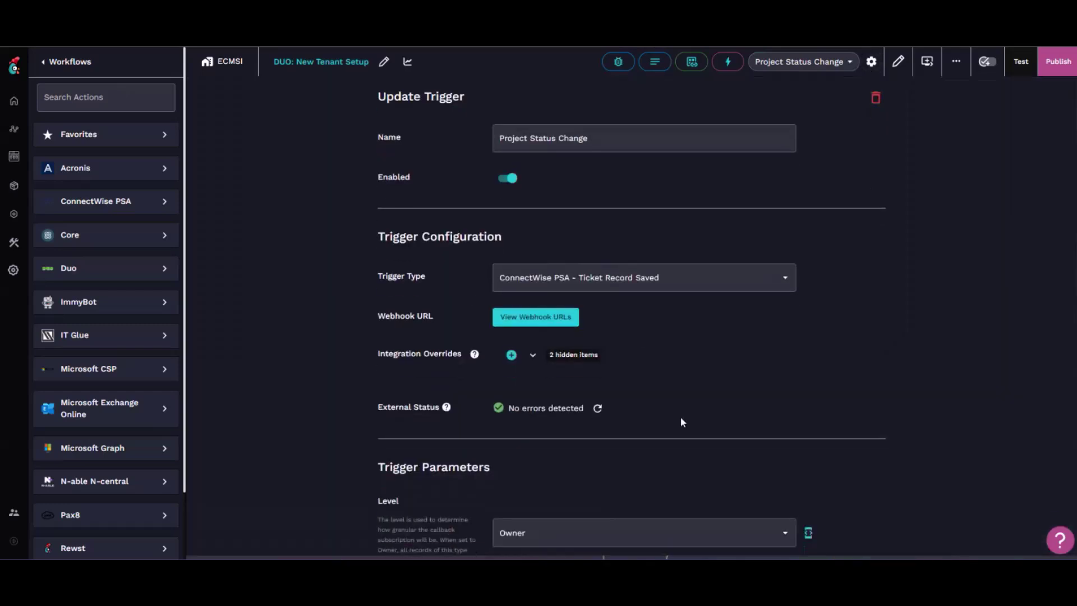
{"action": "scroll", "coordinate": [681, 416], "scroll_direction": "down", "scroll_amount": 1}
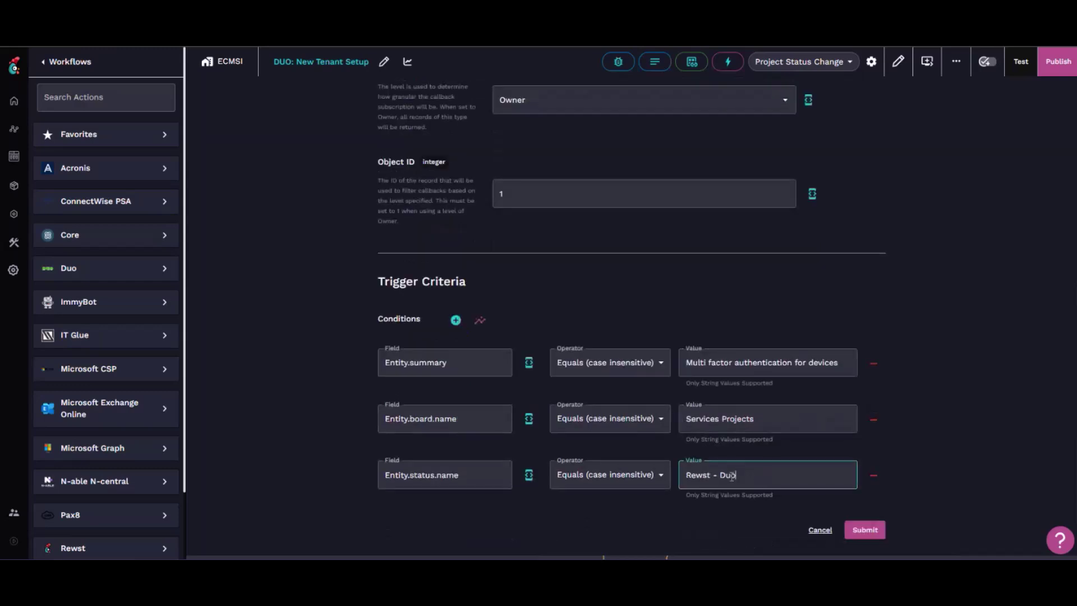
{"action": "left_click_drag", "start_coordinate": [763, 474], "coordinate": [676, 477]}
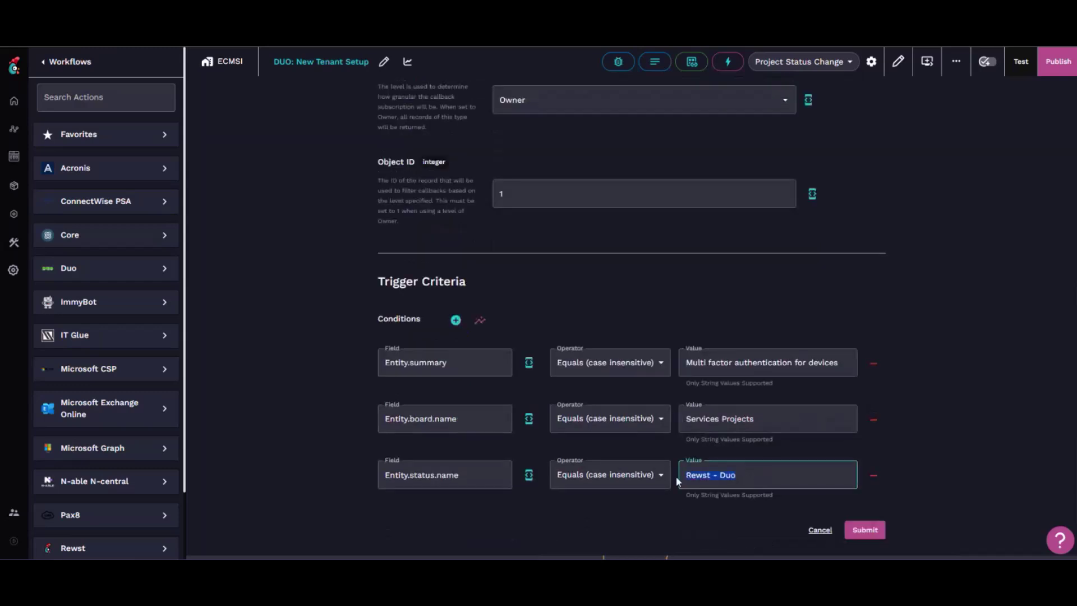
{"action": "left_click", "coordinate": [818, 533]}
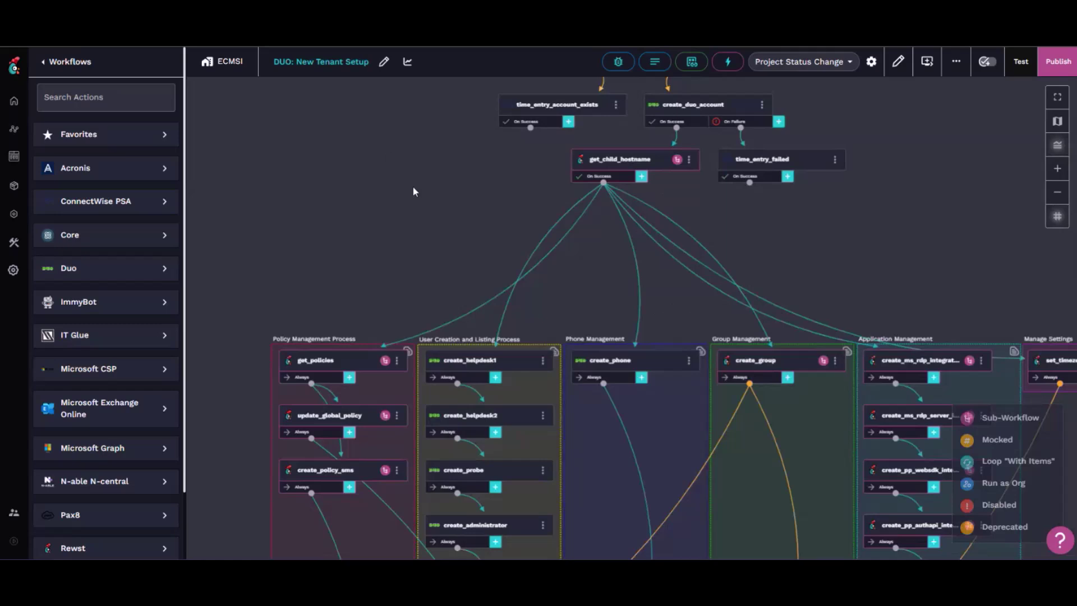
{"action": "scroll", "coordinate": [414, 191], "scroll_direction": "up", "scroll_amount": 5}
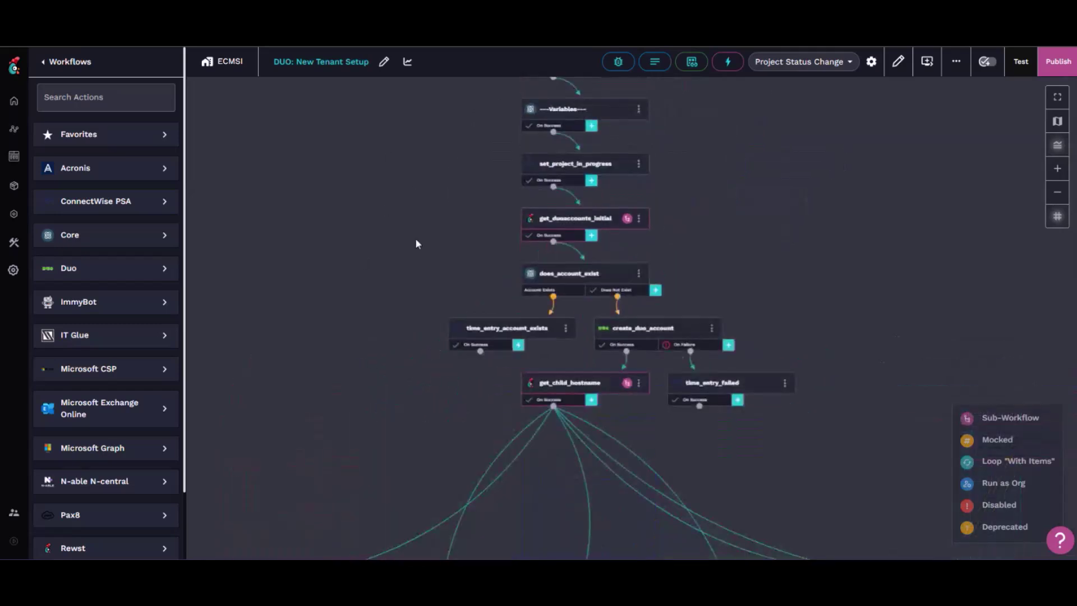
{"action": "scroll", "coordinate": [412, 247], "scroll_direction": "down", "scroll_amount": 3}
{"action": "scroll", "coordinate": [398, 276], "scroll_direction": "up", "scroll_amount": 1}
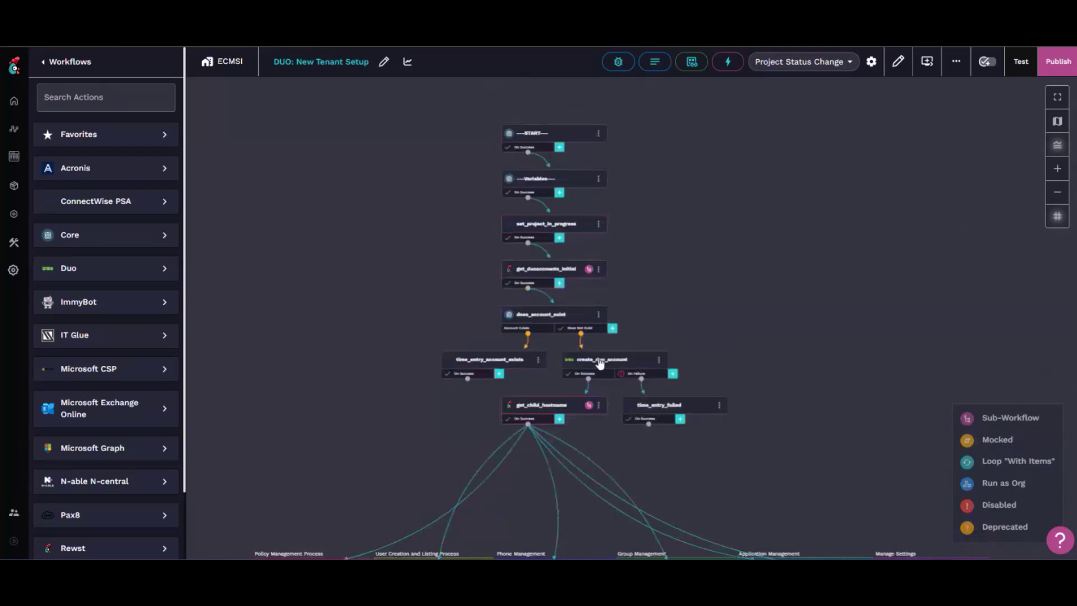
{"action": "scroll", "coordinate": [599, 364], "scroll_direction": "up", "scroll_amount": 2}
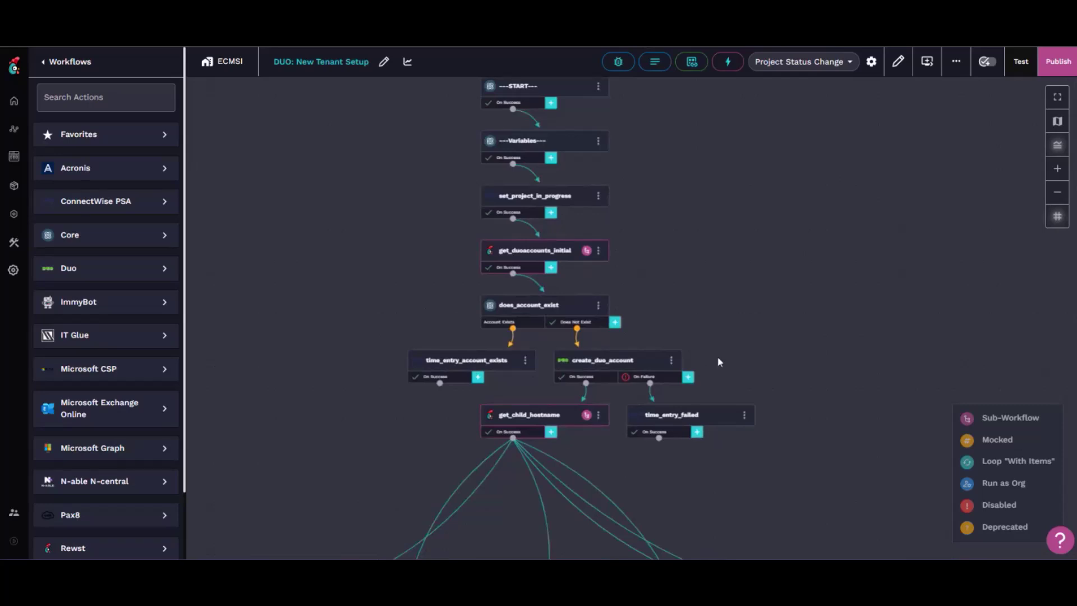
{"action": "scroll", "coordinate": [732, 342], "scroll_direction": "down", "scroll_amount": 1}
{"action": "scroll", "coordinate": [558, 335], "scroll_direction": "up", "scroll_amount": 1}
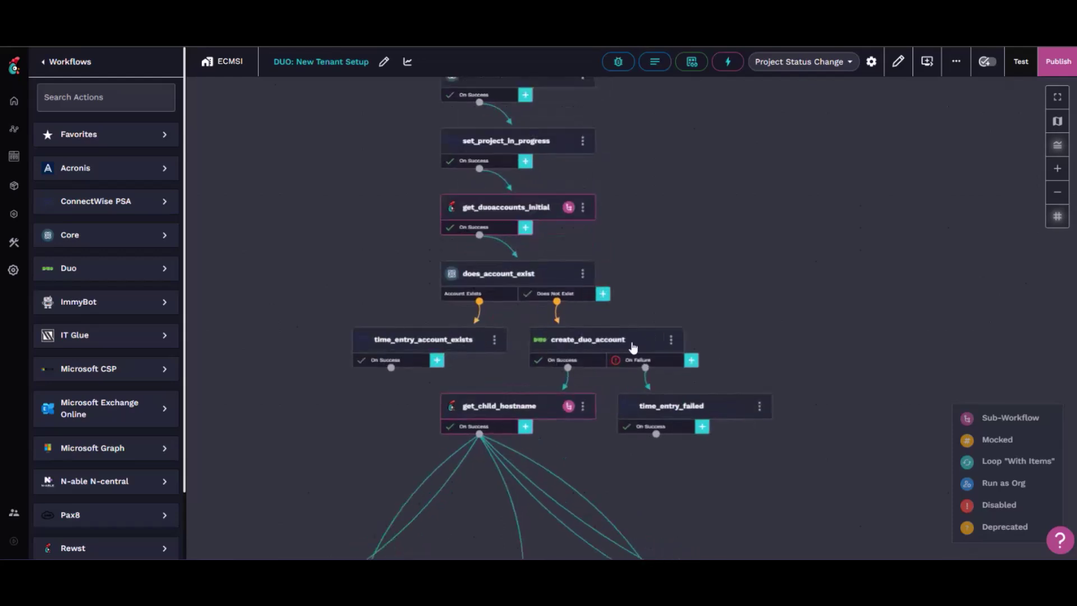
{"action": "scroll", "coordinate": [715, 328], "scroll_direction": "down", "scroll_amount": 5}
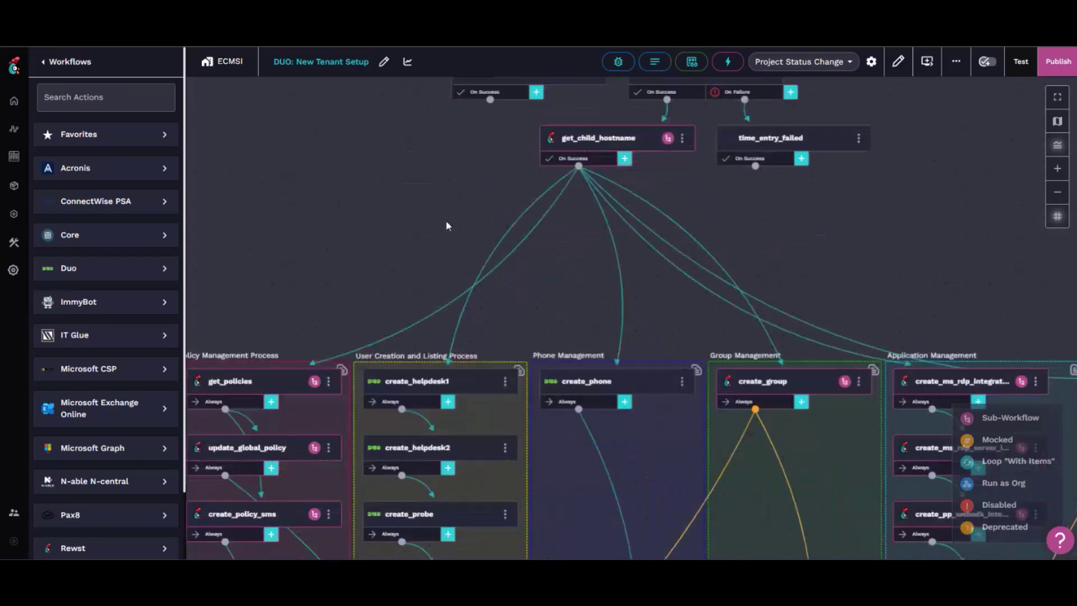
{"action": "left_click_drag", "start_coordinate": [403, 274], "coordinate": [445, 220]}
{"action": "scroll", "coordinate": [445, 220], "scroll_direction": "down", "scroll_amount": 5}
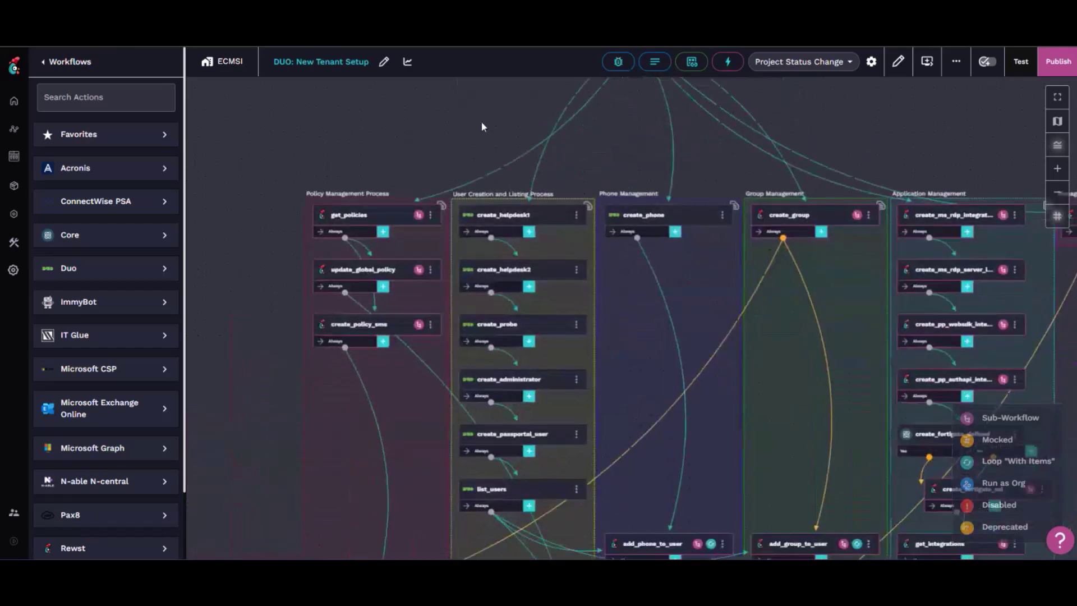
{"action": "left_click_drag", "start_coordinate": [269, 301], "coordinate": [255, 267]}
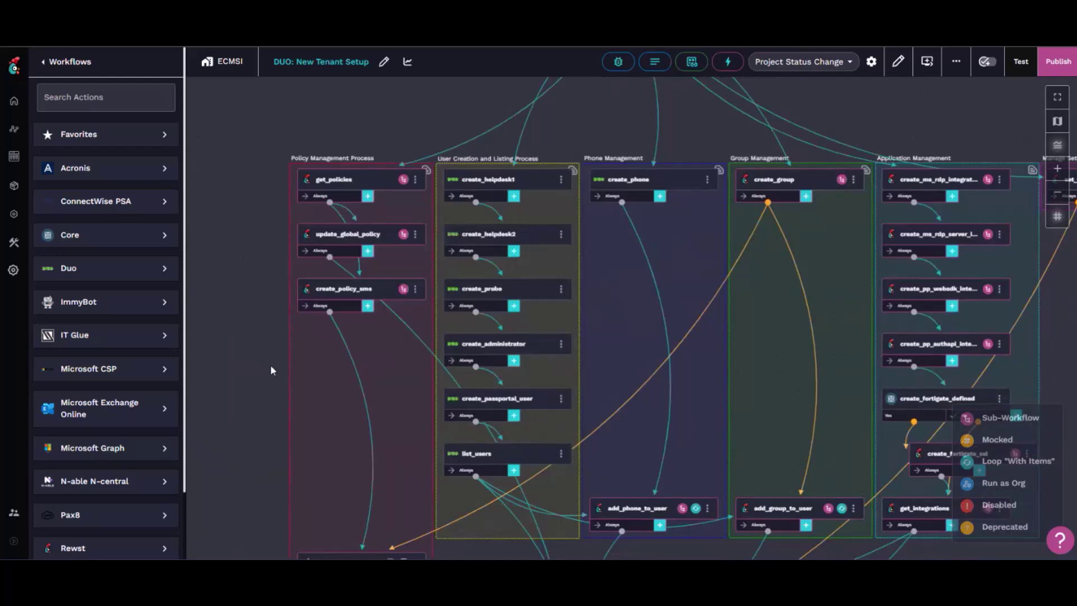
{"action": "left_click_drag", "start_coordinate": [271, 364], "coordinate": [232, 320]}
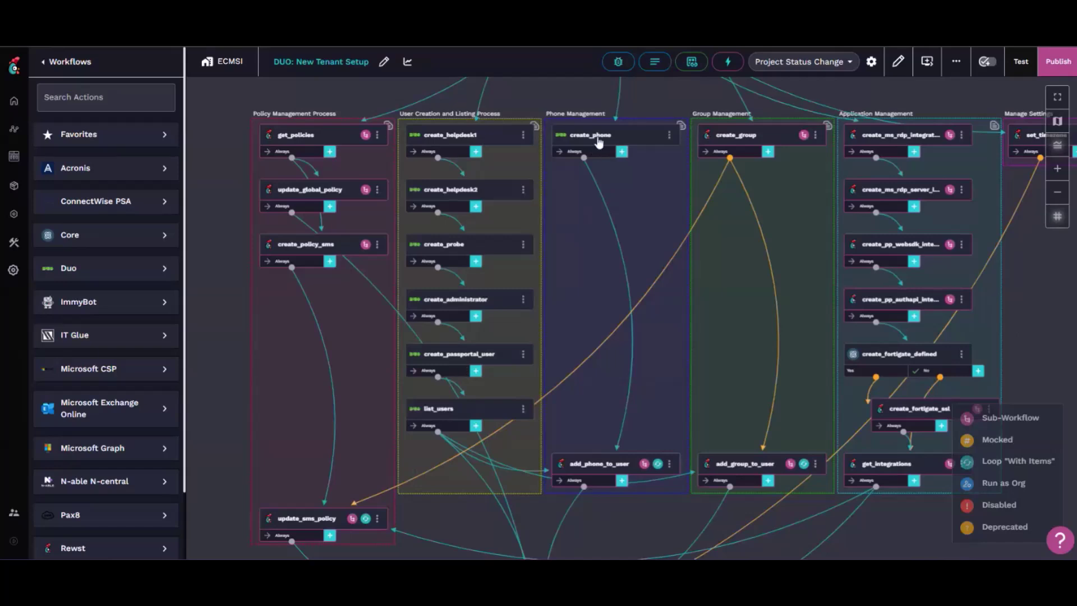
{"action": "left_click_drag", "start_coordinate": [671, 96], "coordinate": [548, 101]}
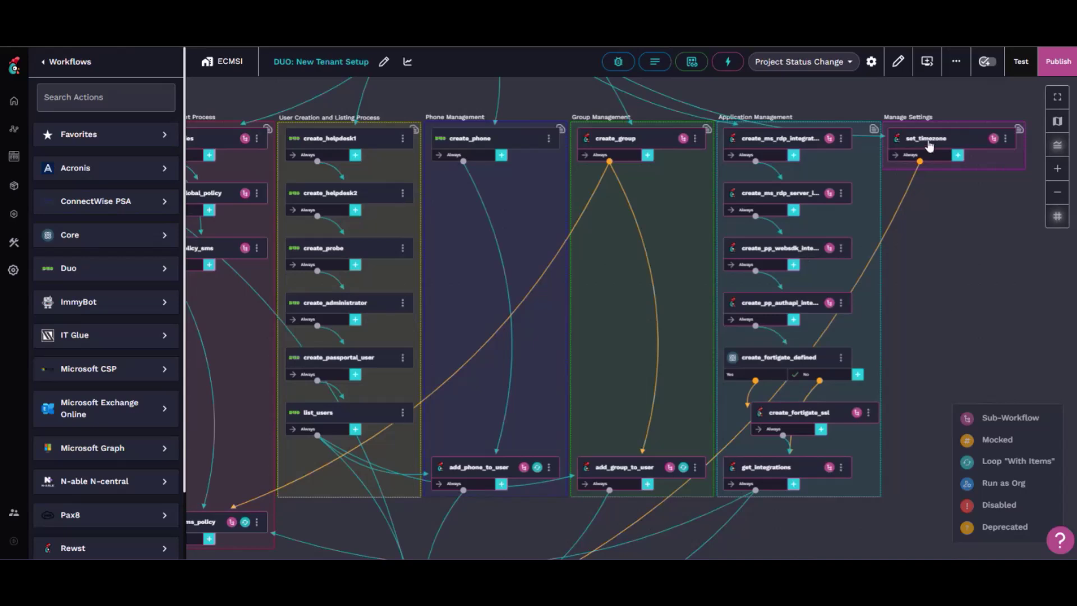
{"action": "left_click_drag", "start_coordinate": [938, 330], "coordinate": [979, 262]}
{"action": "scroll", "coordinate": [570, 458], "scroll_direction": "down", "scroll_amount": 2}
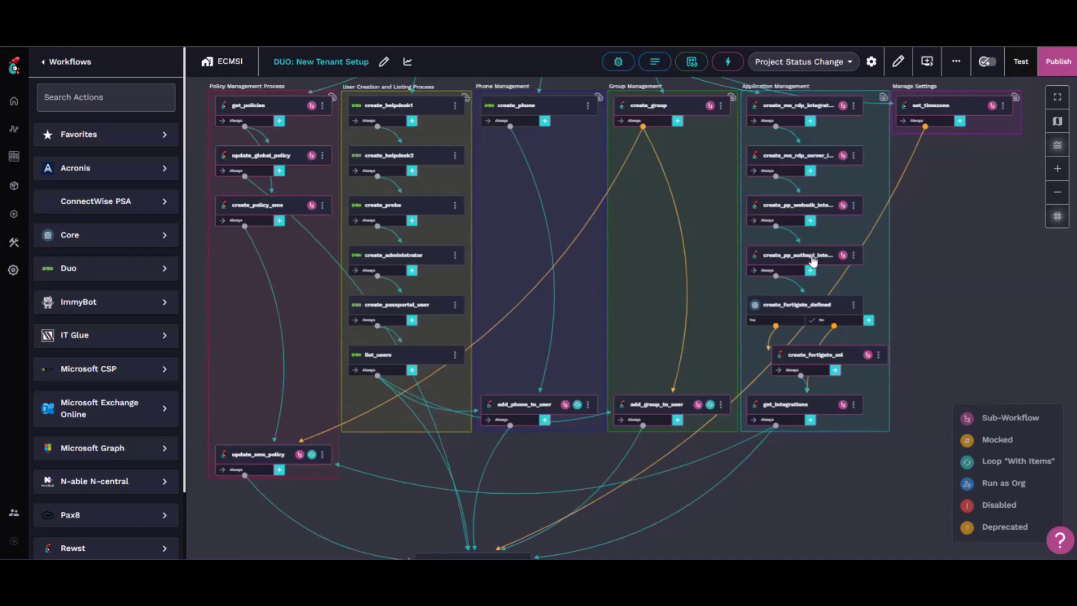
{"action": "left_click_drag", "start_coordinate": [802, 493], "coordinate": [842, 479]}
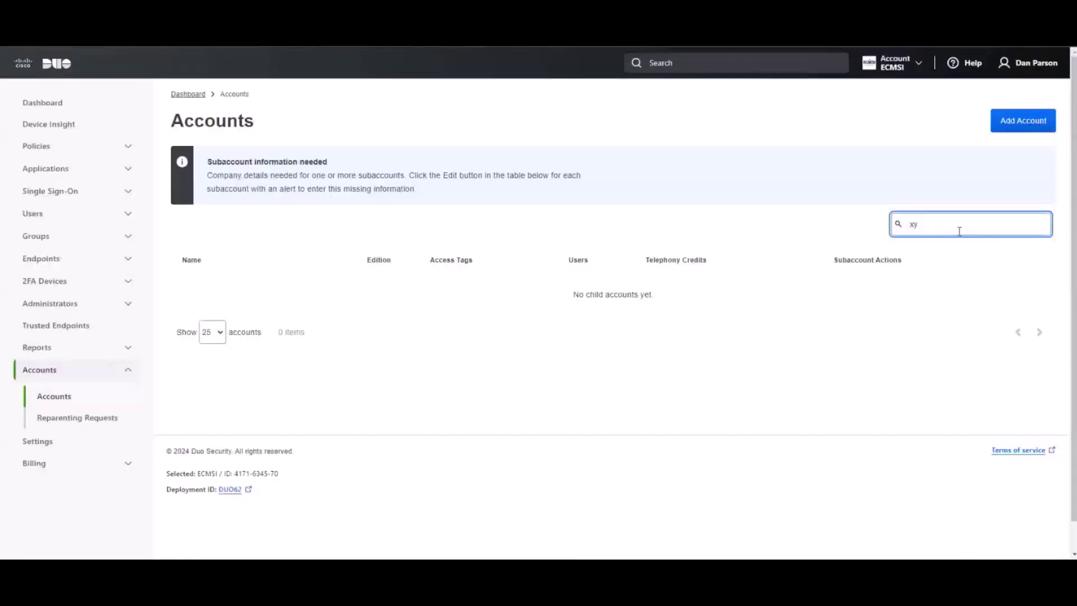
- Confirm the 'xy' search shows no child accounts, then move to the ConnectWise project ticket
{"action": "double_click", "coordinate": [959, 231]}
{"action": "mouse_move", "coordinate": [585, 513]}
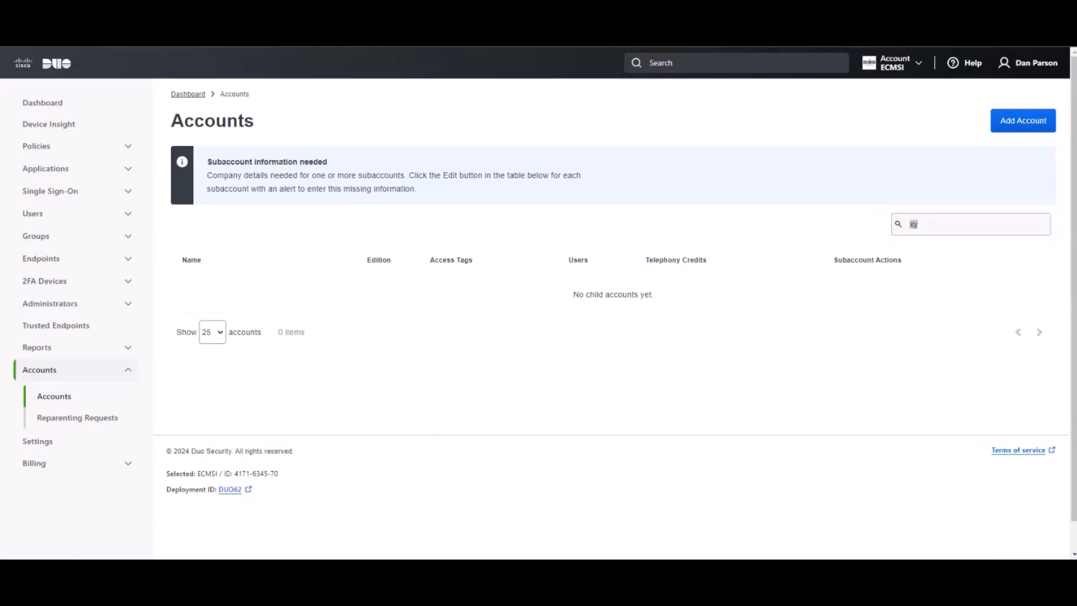
{"action": "key", "text": "alt+Tab"}
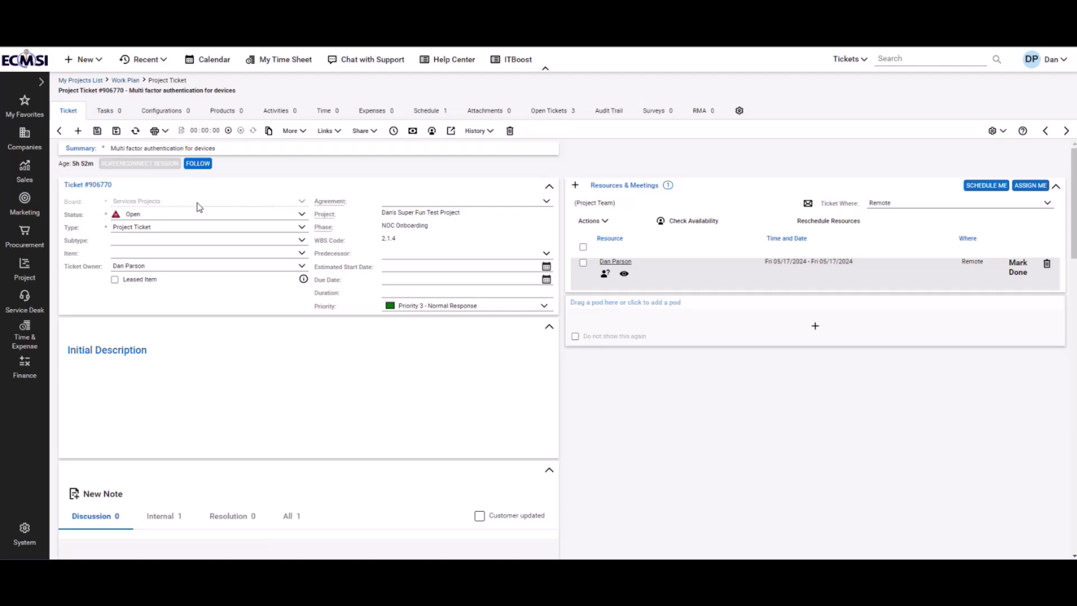
- Set the 'Multi factor authentication for devices' ticket status to Rewst - Duo and save it
{"action": "left_click", "coordinate": [169, 213]}
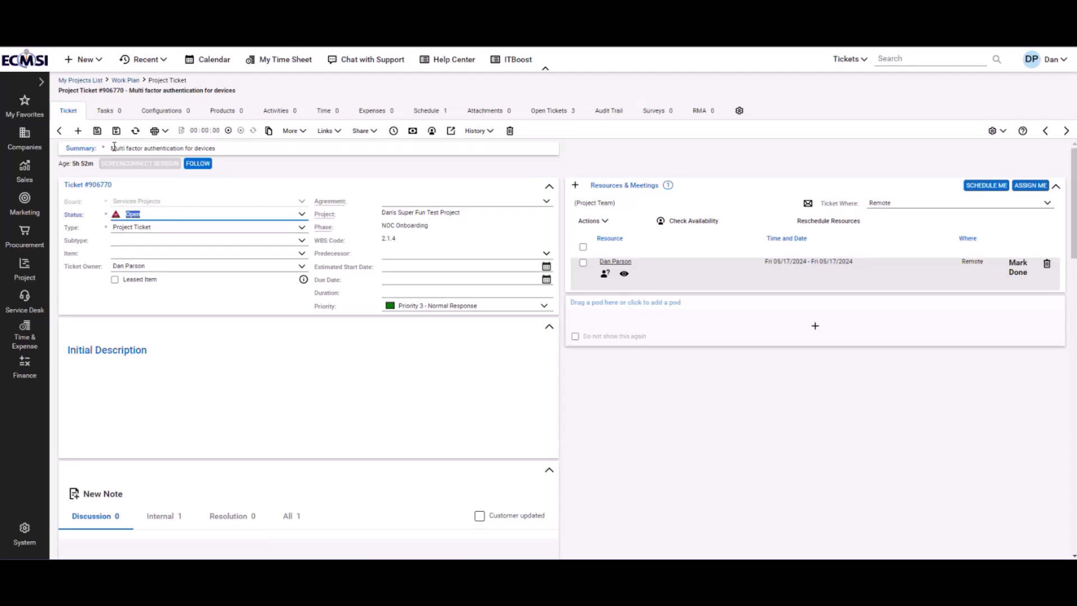
{"action": "left_click_drag", "start_coordinate": [115, 148], "coordinate": [227, 147]}
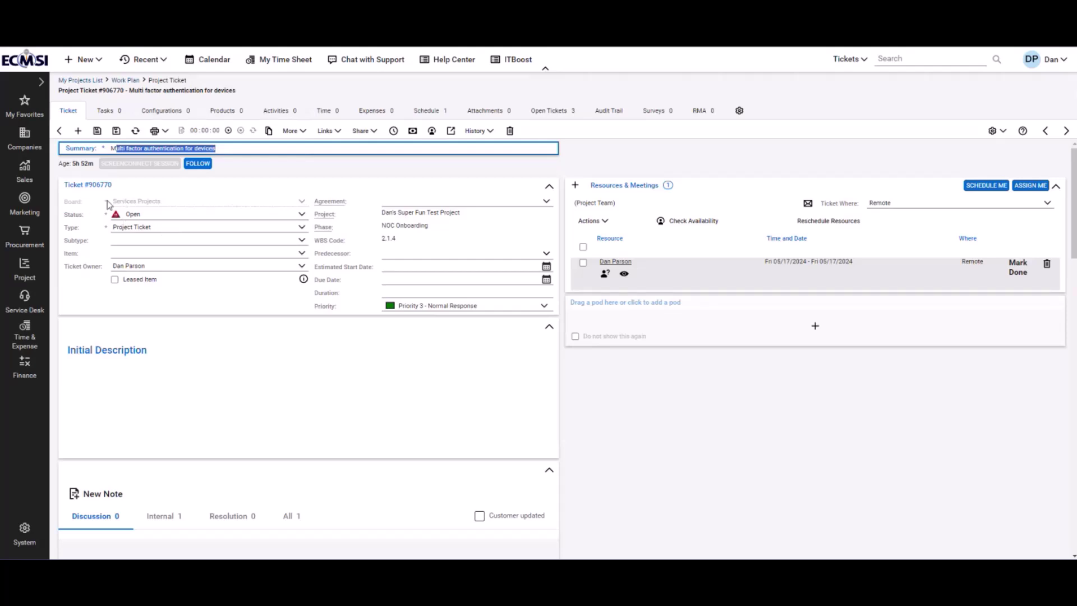
{"action": "left_click", "coordinate": [301, 214]}
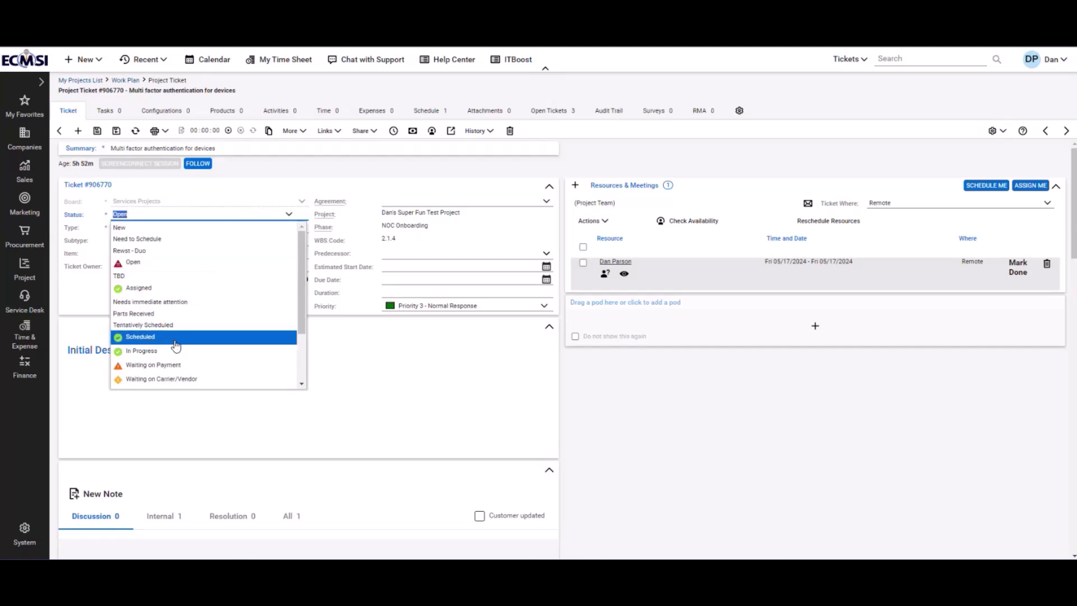
{"action": "left_click", "coordinate": [140, 275]}
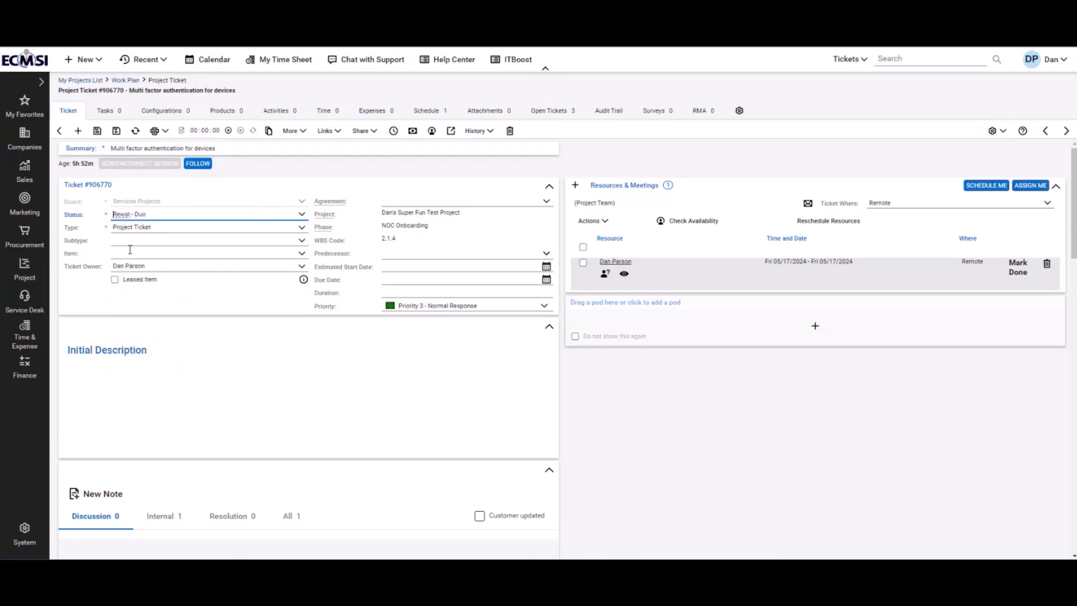
{"action": "left_click", "coordinate": [98, 132]}
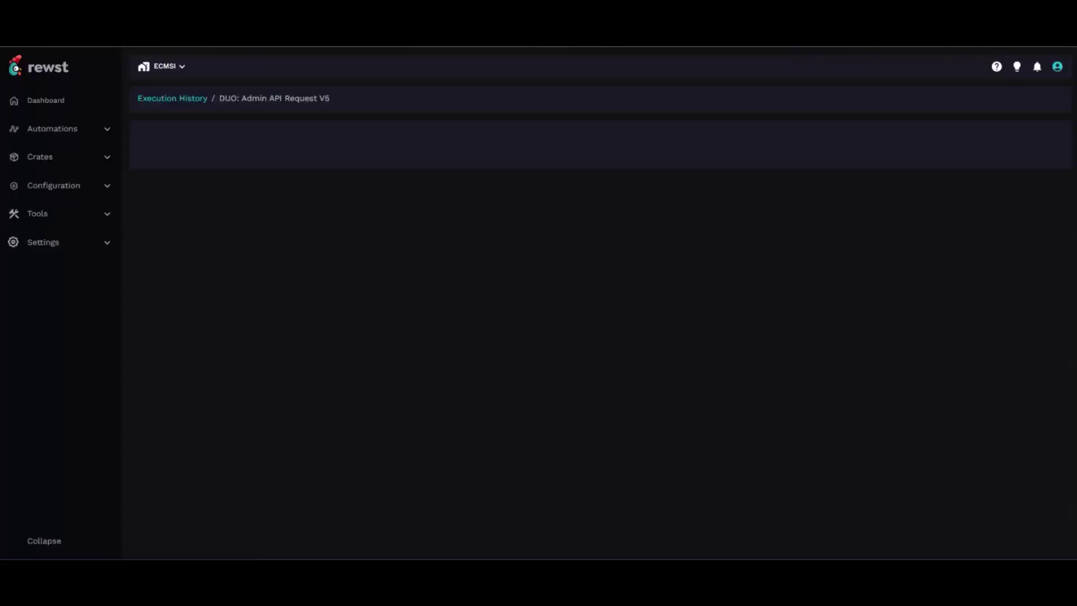
- Review the run's task list and confirm it succeeded with 119 tasks in 22 seconds
{"action": "scroll", "coordinate": [247, 253], "scroll_direction": "down", "scroll_amount": 10}
{"action": "scroll", "coordinate": [218, 386], "scroll_direction": "down", "scroll_amount": 4}
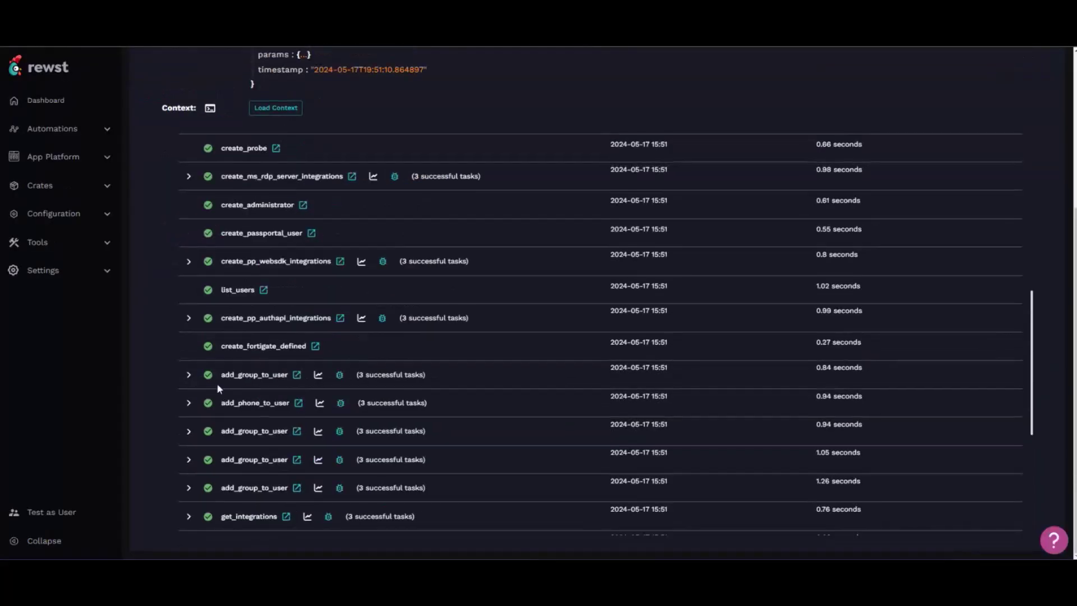
{"action": "scroll", "coordinate": [221, 120], "scroll_direction": "up", "scroll_amount": 10}
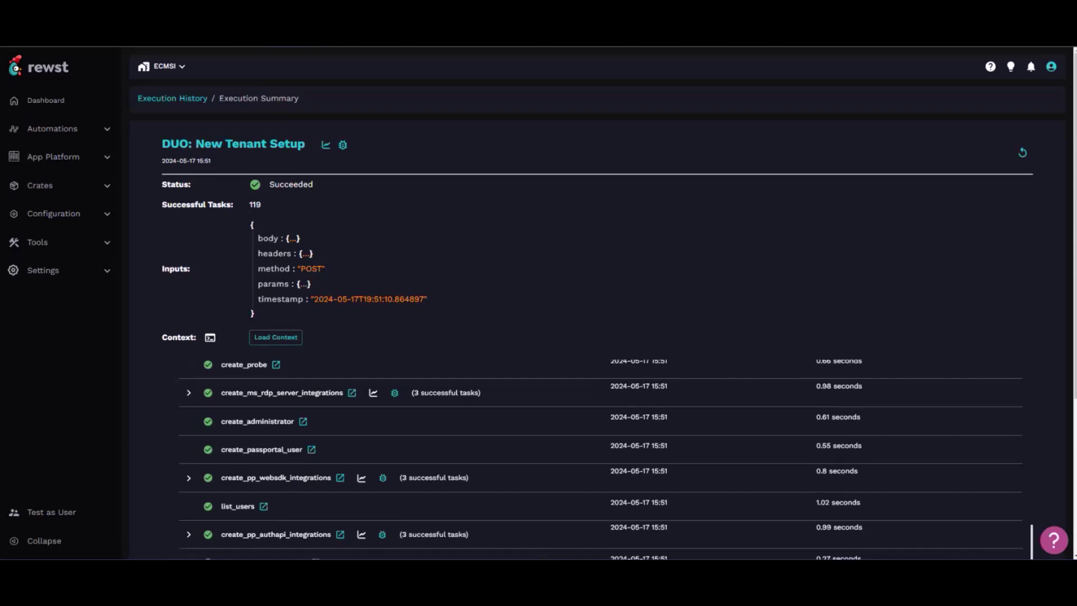
{"action": "scroll", "coordinate": [600, 457], "scroll_direction": "down", "scroll_amount": 1}
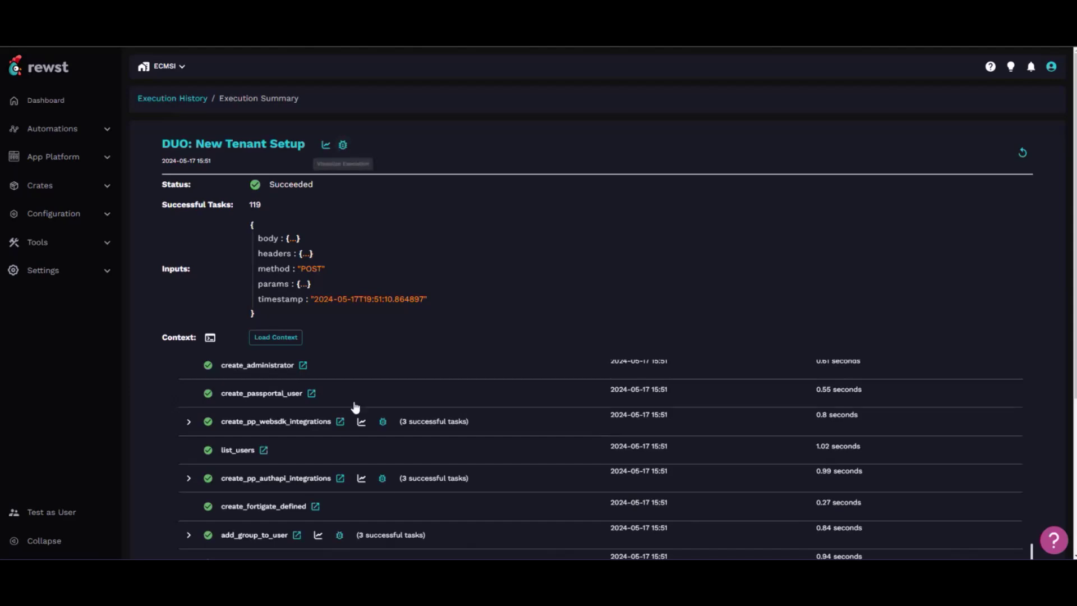
{"action": "scroll", "coordinate": [303, 493], "scroll_direction": "down", "scroll_amount": 3}
{"action": "scroll", "coordinate": [190, 462], "scroll_direction": "down", "scroll_amount": 4}
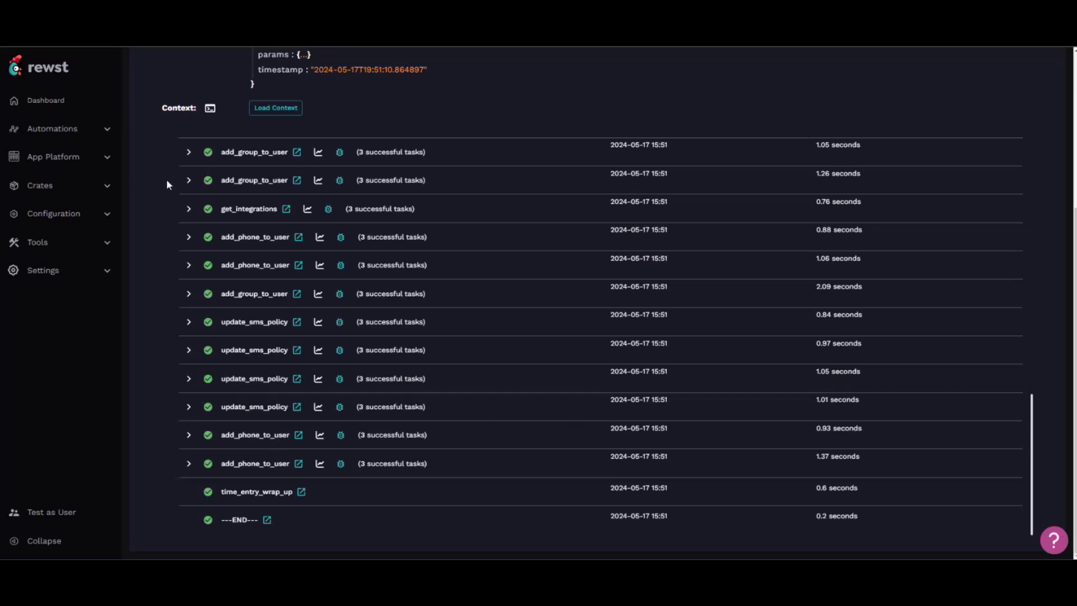
{"action": "scroll", "coordinate": [190, 121], "scroll_direction": "up", "scroll_amount": 4}
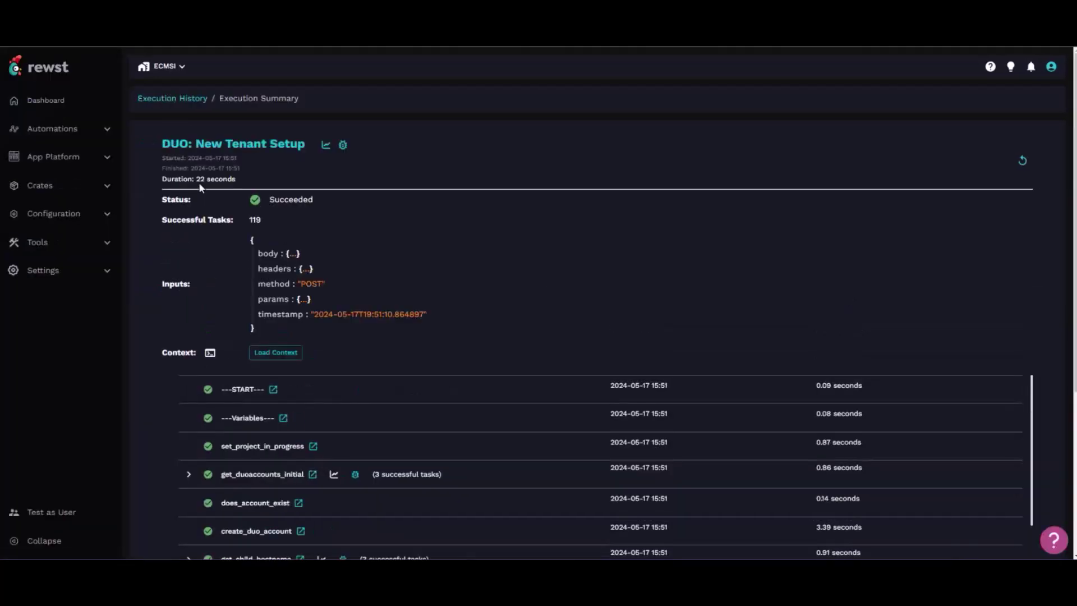
{"action": "double_click", "coordinate": [201, 179]}
- Maximize the ConnectWise ticket window and refresh the ticket so it shows In Progress
{"action": "key", "text": "alt+Tab"}
{"action": "double_click", "coordinate": [311, 99]}
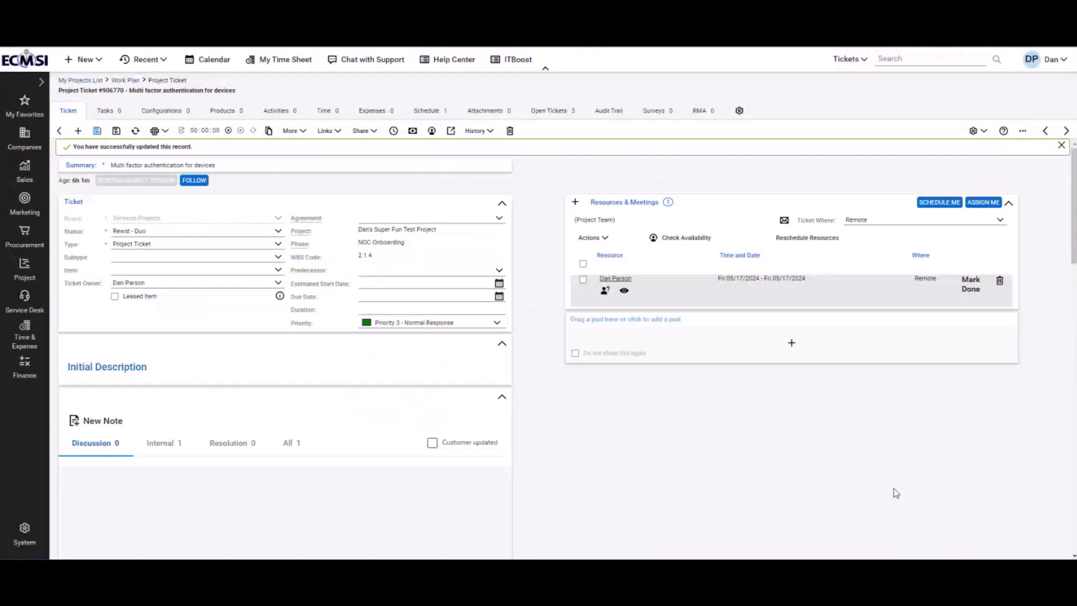
{"action": "left_click", "coordinate": [135, 131]}
- Read through the Rewst resolution note listing the created Duo policies, applications, group and users
{"action": "scroll", "coordinate": [703, 428], "scroll_direction": "down", "scroll_amount": 3}
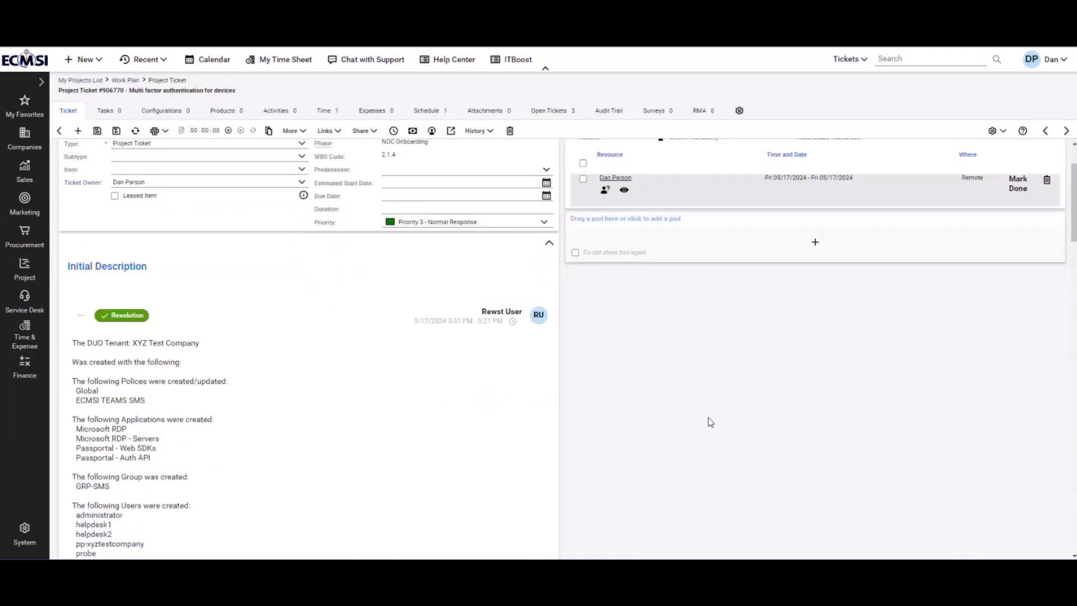
{"action": "scroll", "coordinate": [334, 332], "scroll_direction": "down", "scroll_amount": 1}
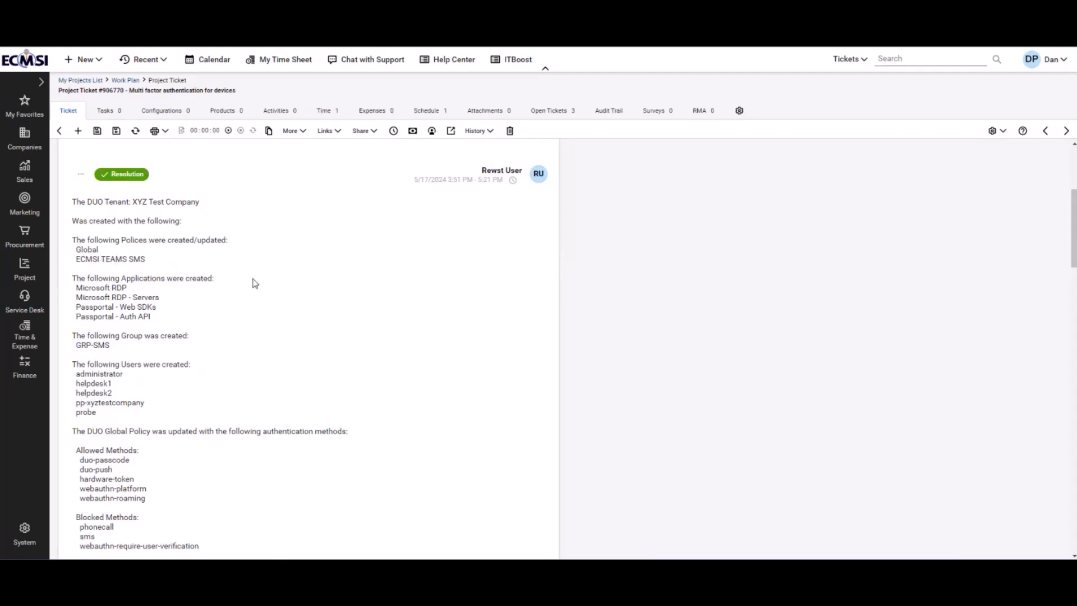
{"action": "scroll", "coordinate": [255, 283], "scroll_direction": "down", "scroll_amount": 2}
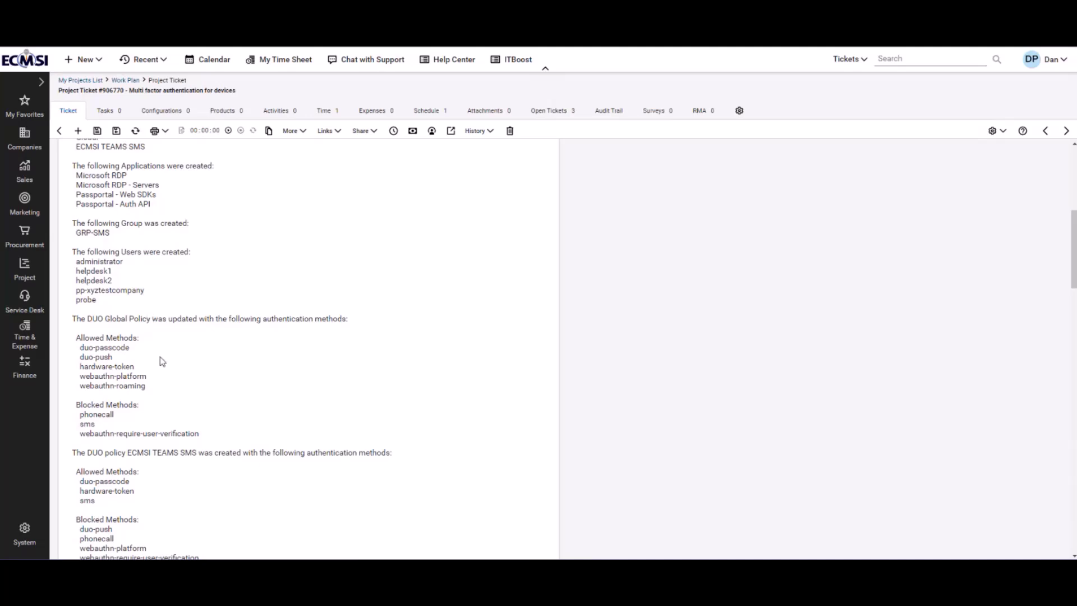
{"action": "scroll", "coordinate": [160, 356], "scroll_direction": "down", "scroll_amount": 1}
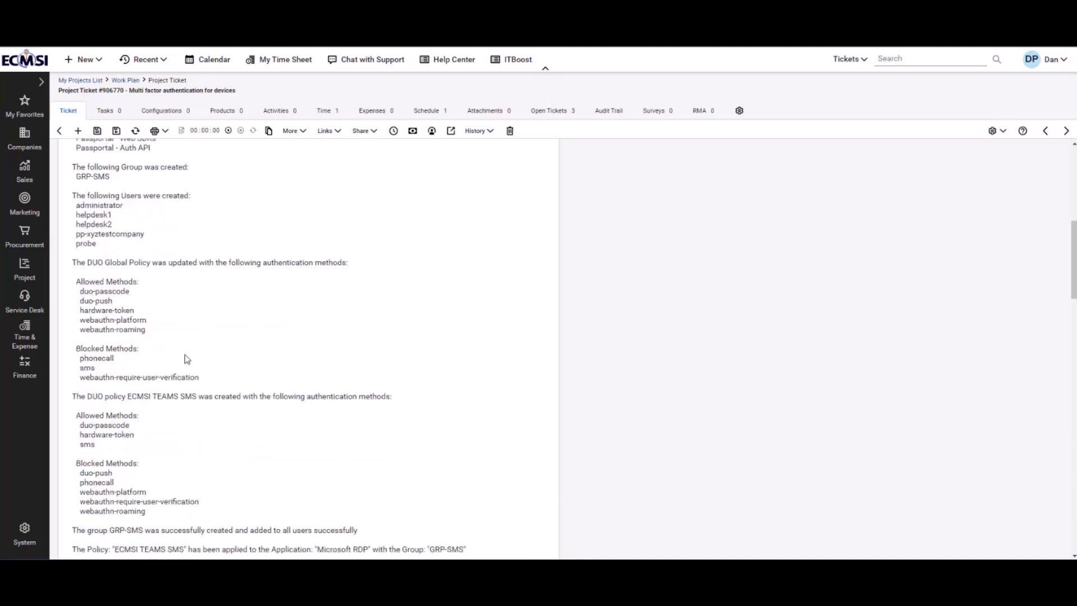
{"action": "scroll", "coordinate": [229, 411], "scroll_direction": "down", "scroll_amount": 1}
{"action": "scroll", "coordinate": [229, 411], "scroll_direction": "down", "scroll_amount": 3}
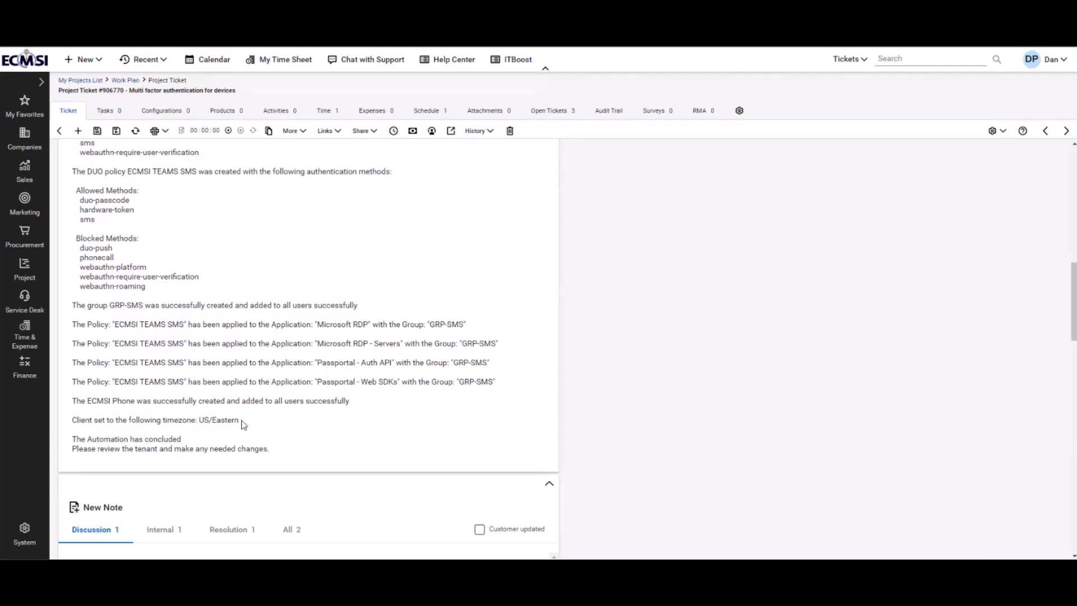
{"action": "scroll", "coordinate": [286, 413], "scroll_direction": "up", "scroll_amount": 6}
{"action": "scroll", "coordinate": [290, 413], "scroll_direction": "up", "scroll_amount": 4}
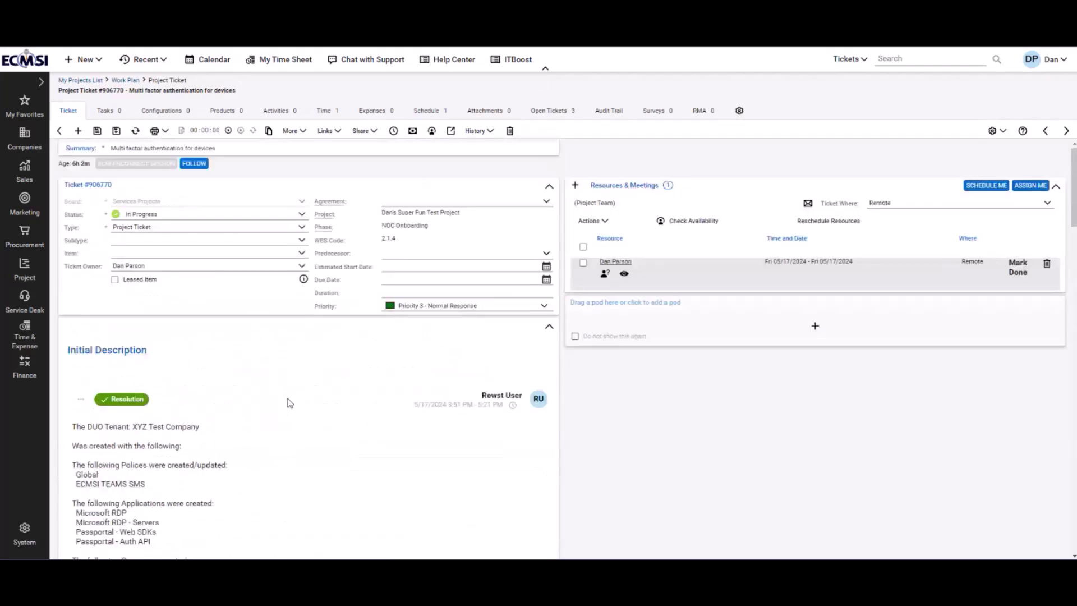